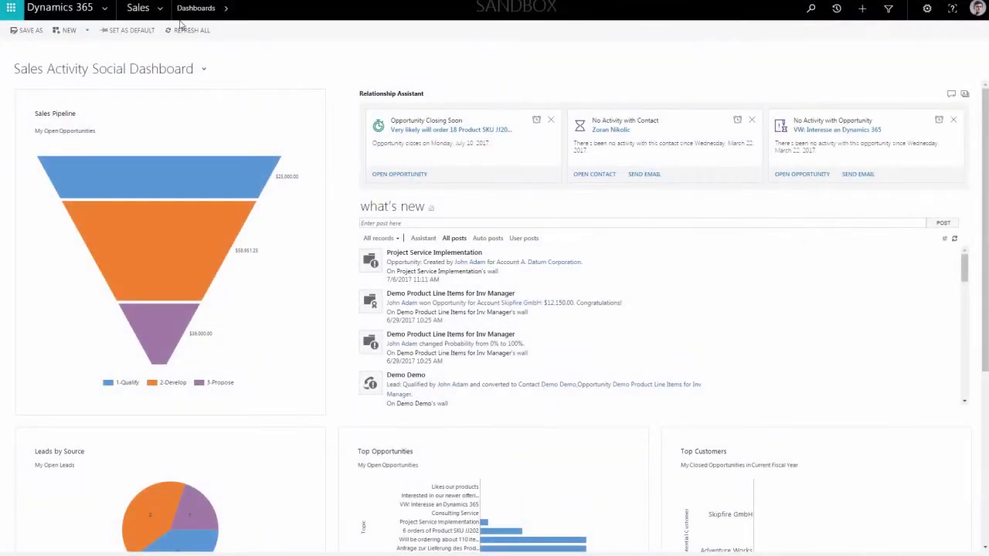
- Go from the Sales area to Settings > Security > Enabled Users
click(162, 9)
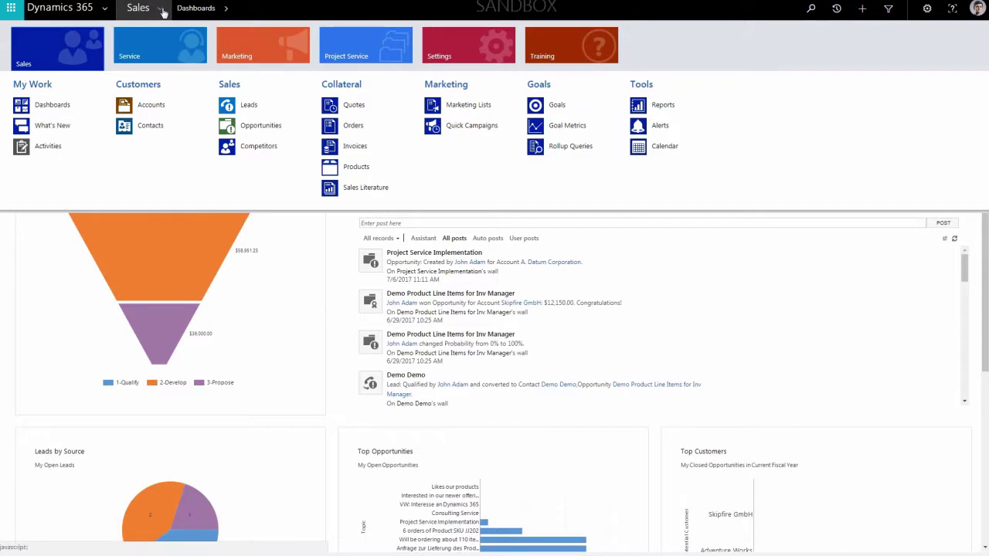
click(473, 52)
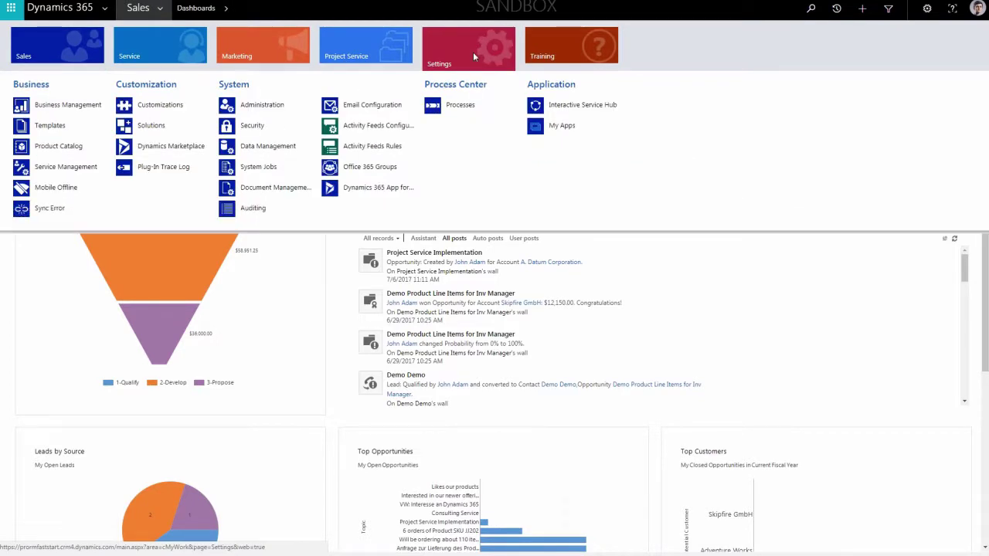
click(252, 129)
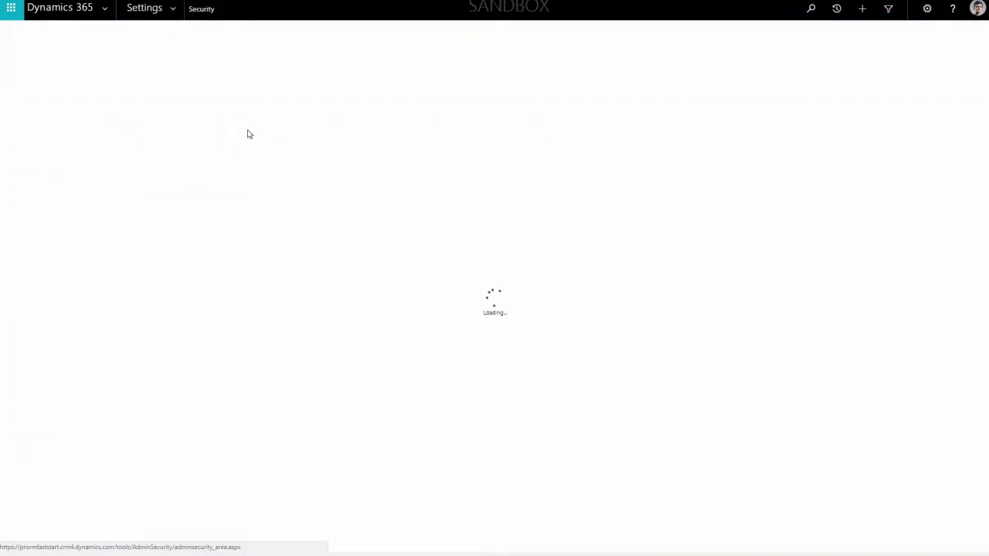
click(49, 71)
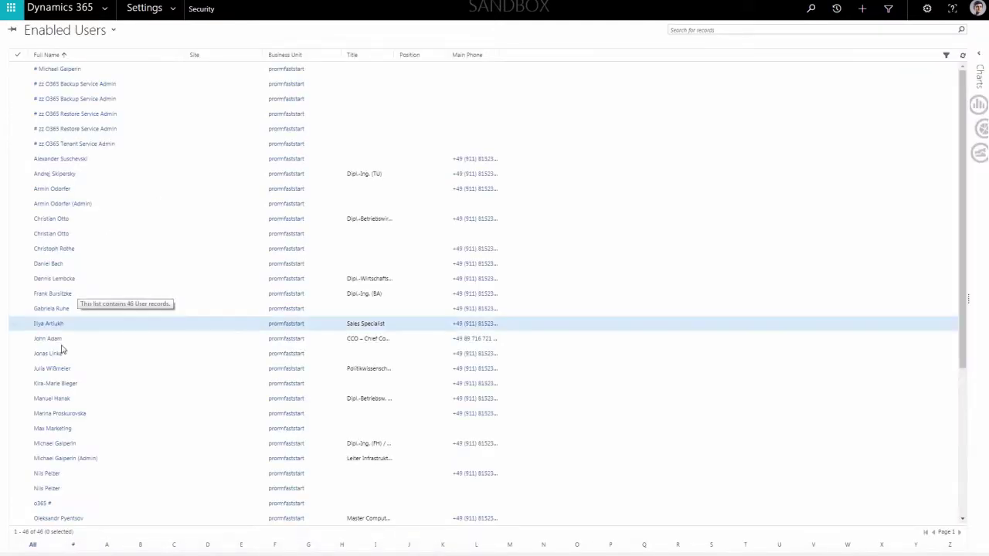
- Select the user whose security roles will be changed
click(83, 341)
ctrl+click(116, 309)
ctrl+click(130, 267)
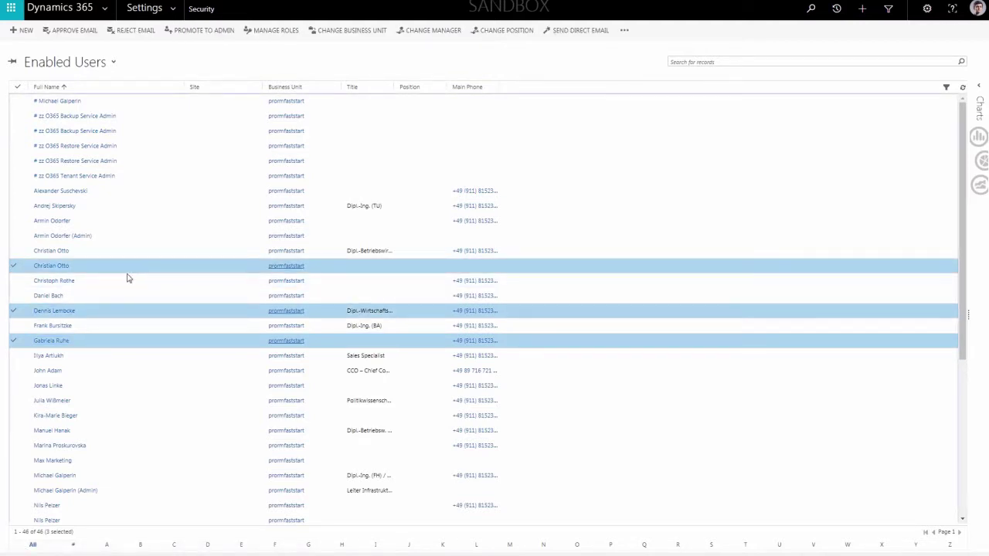
ctrl+click(131, 269)
click(108, 345)
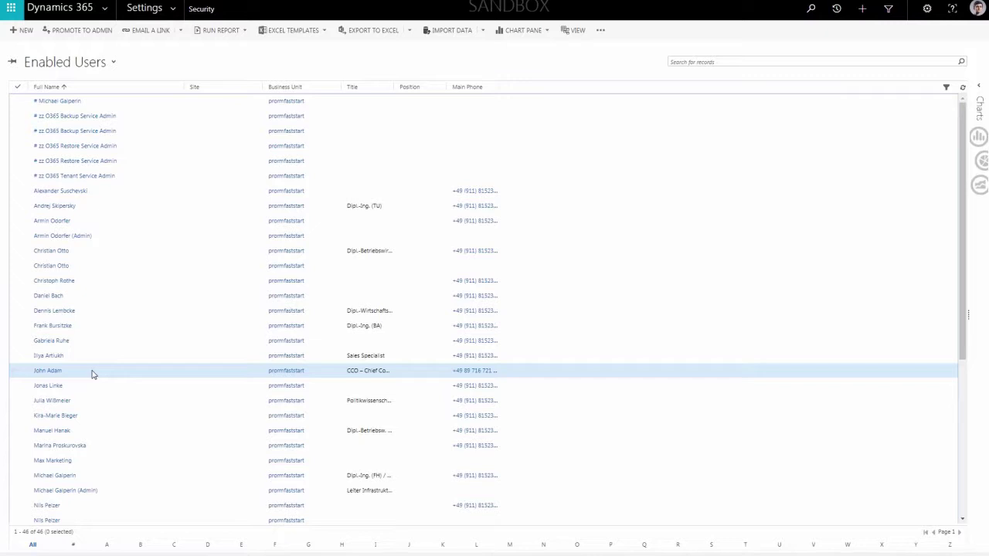
click(91, 374)
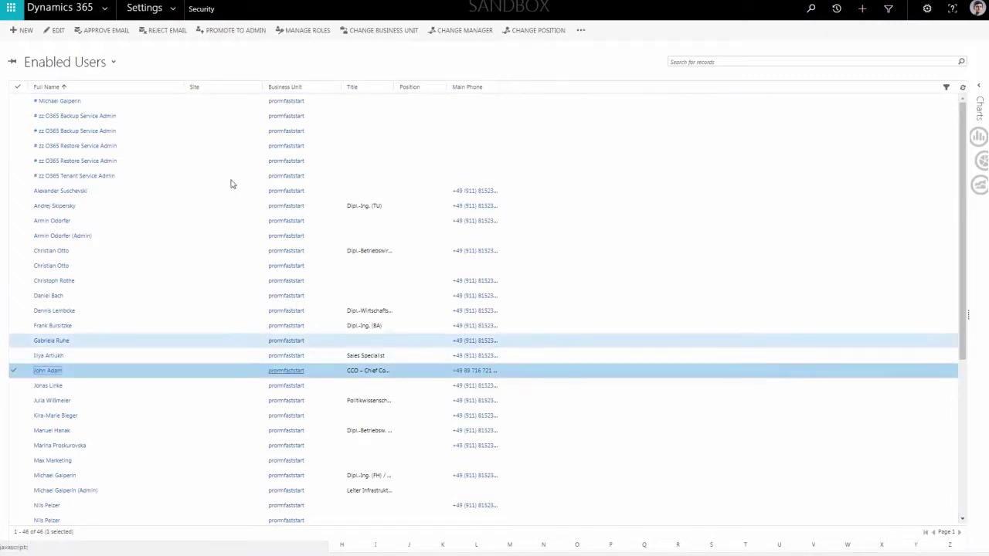
- Assign the proRM-Administration and proRM-Employee roles to the selected user through Manage Roles
click(301, 29)
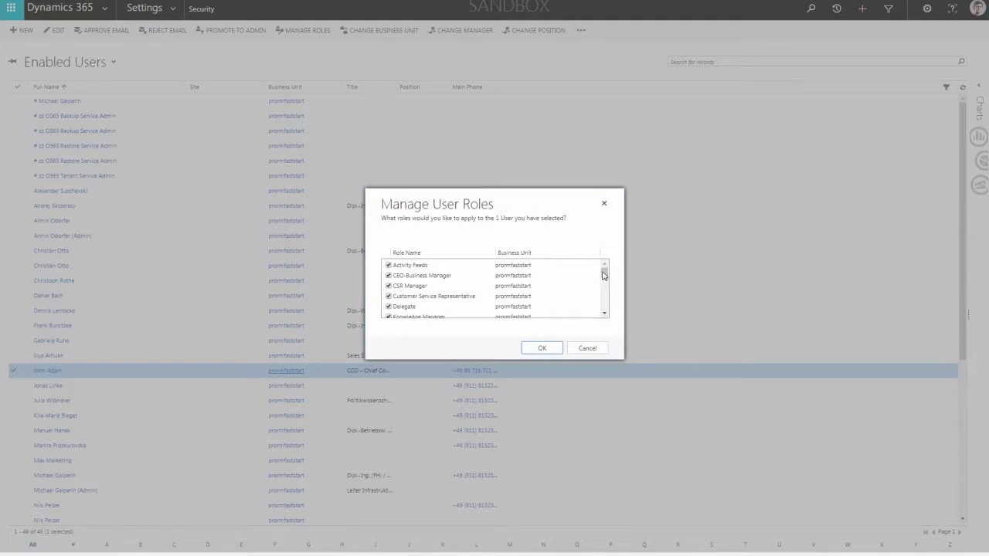
drag(605, 276, 611, 292)
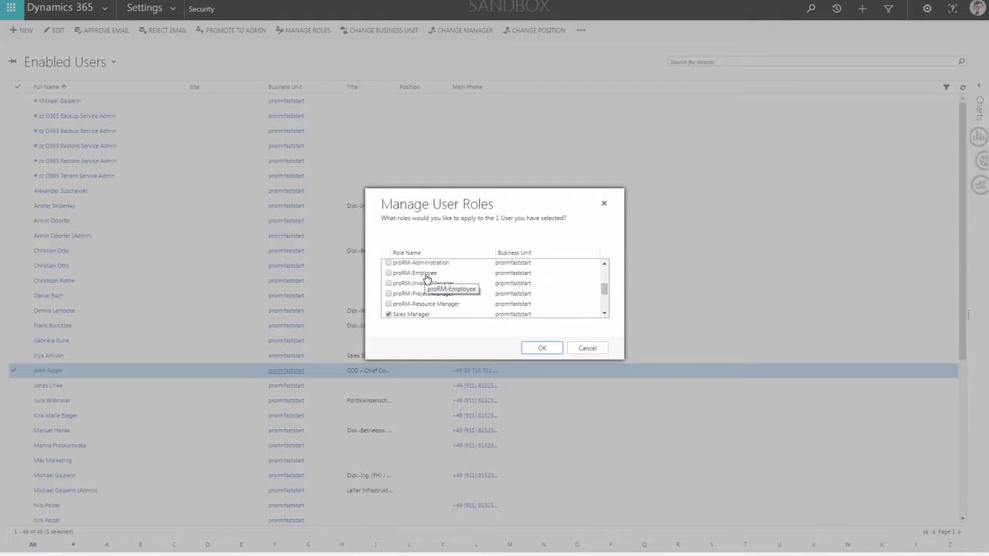
click(390, 274)
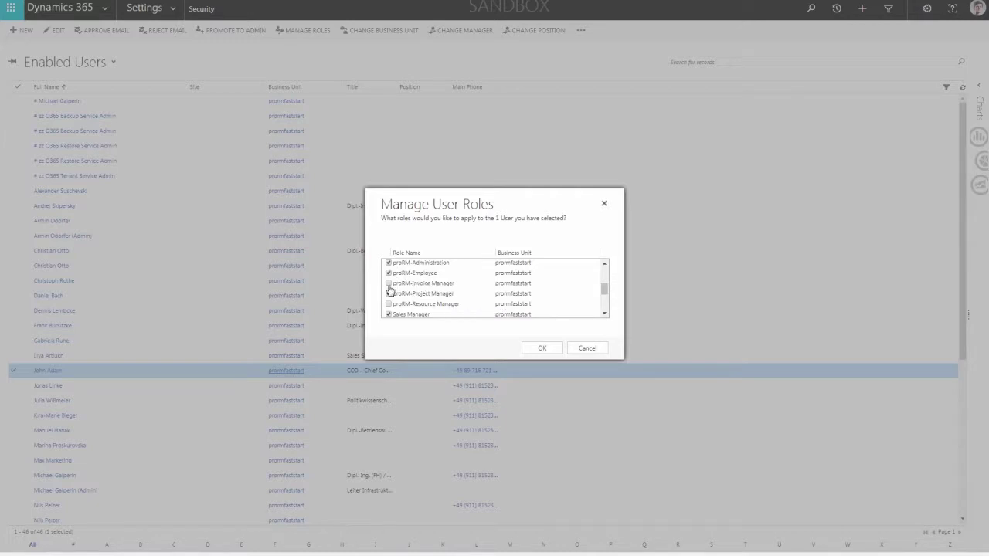
click(533, 348)
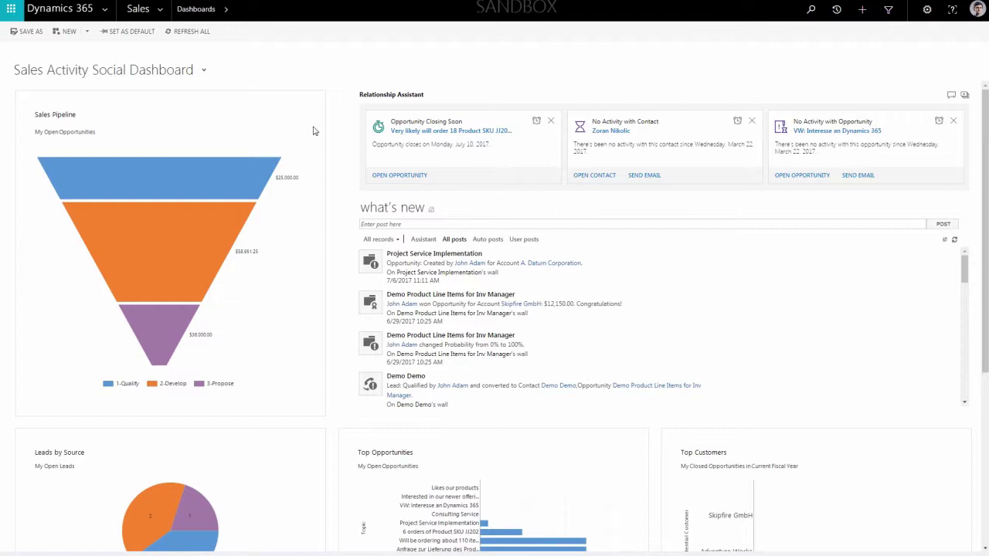
- Create and save the rating model Demo Rating Model with minimum 1 and maximum 2
click(166, 14)
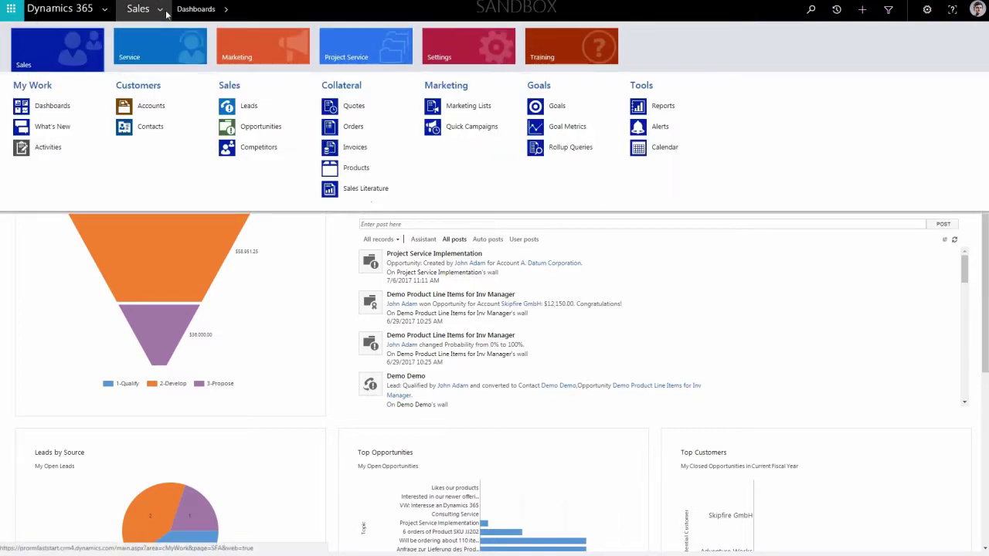
click(367, 48)
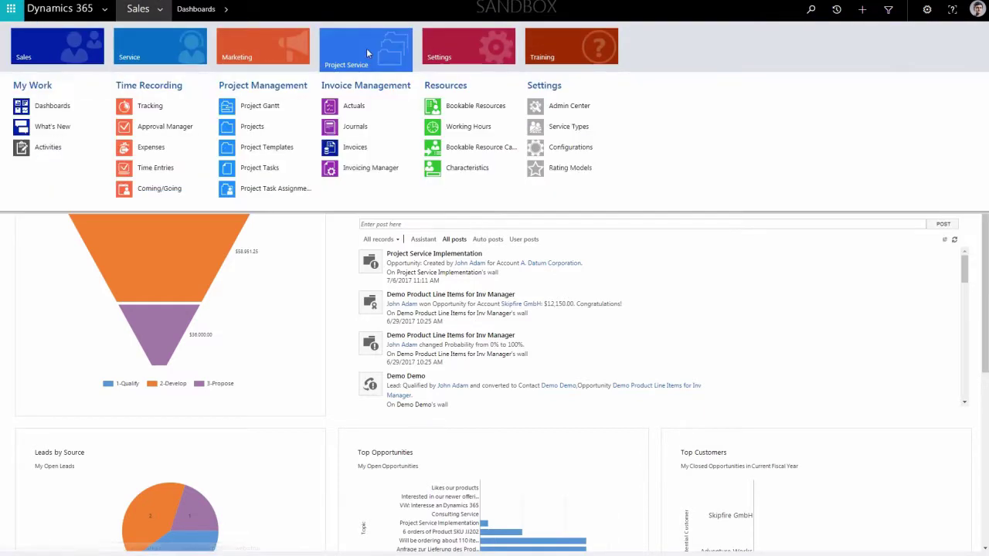
click(566, 169)
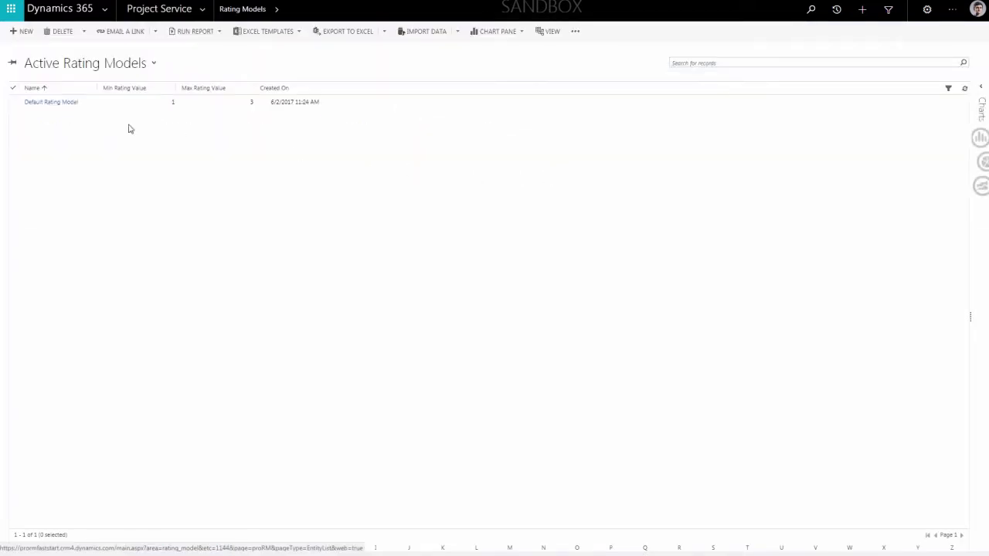
click(24, 31)
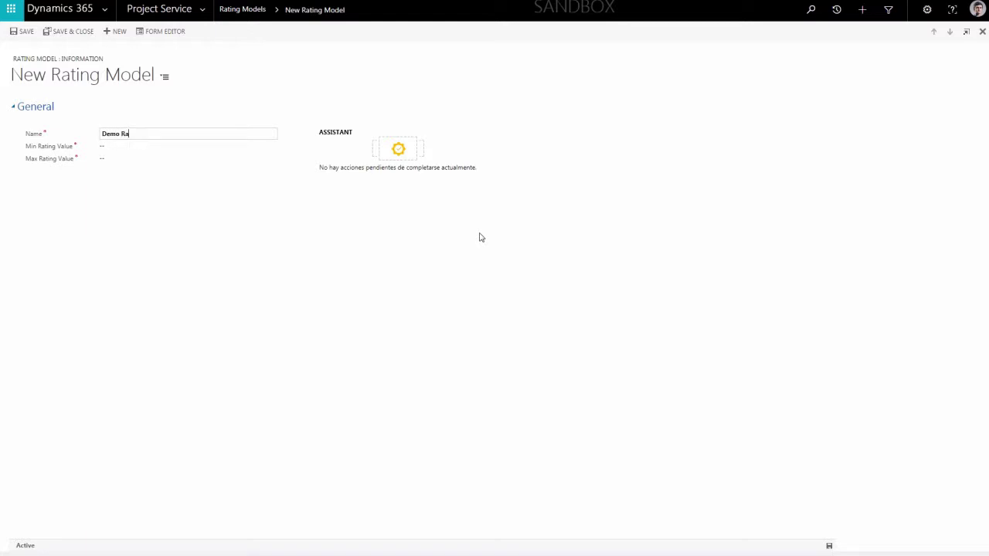
key(Tab)
key(Tab)
key(Tab)
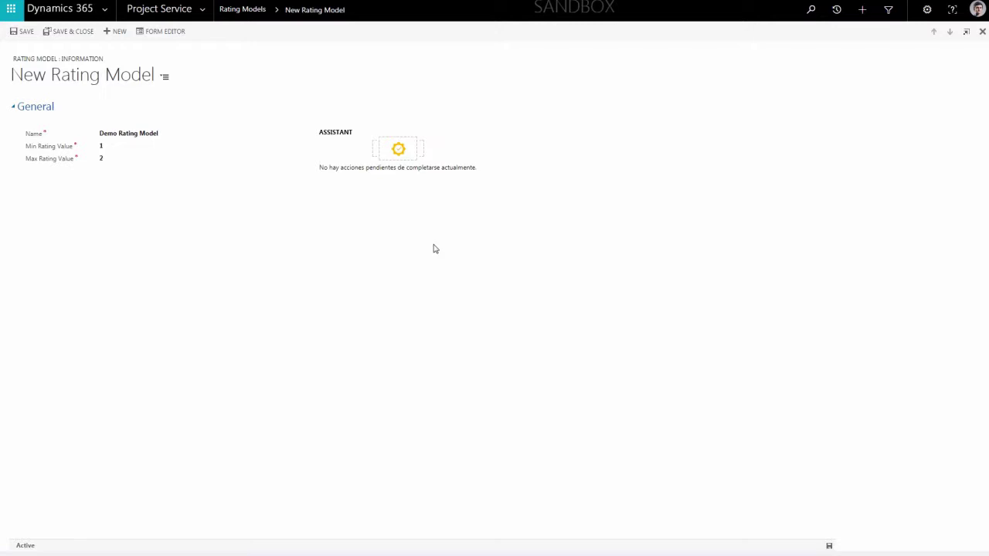
click(29, 34)
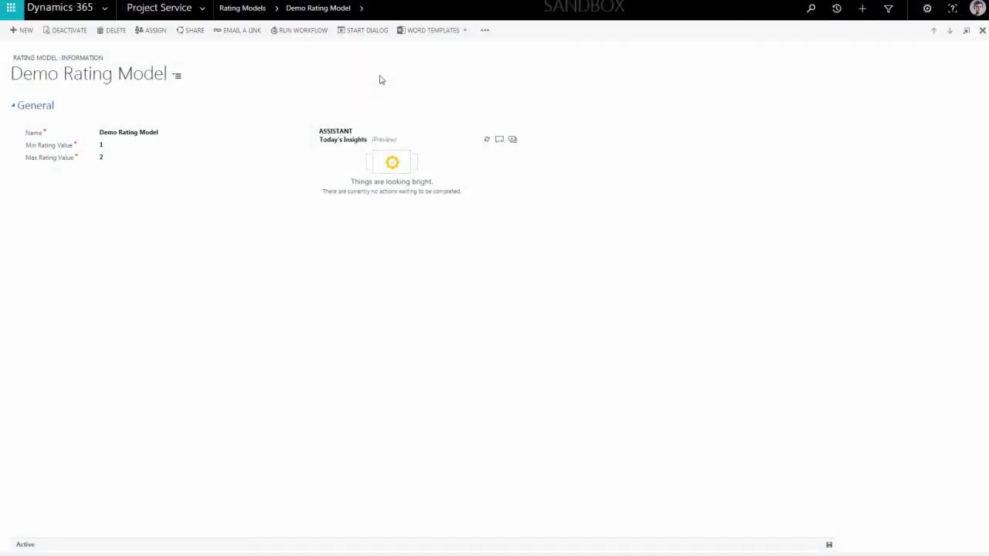
- Add the rating value Good with value 2 to the model's Rating Values
click(363, 8)
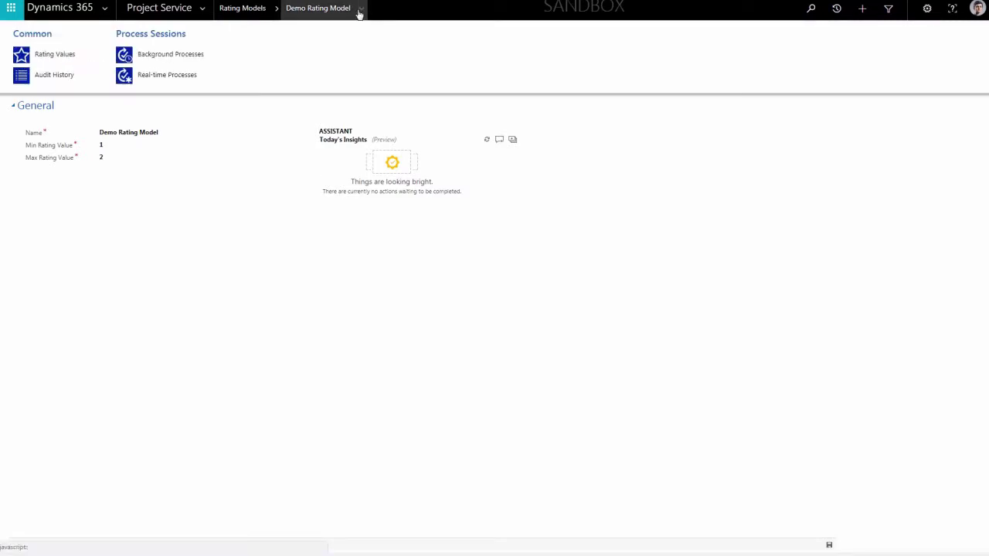
click(52, 56)
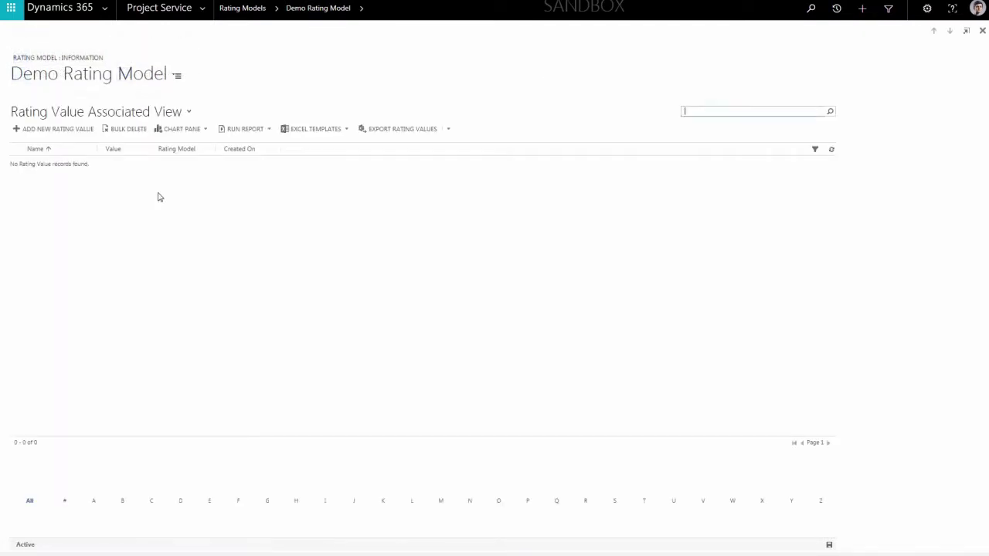
click(60, 129)
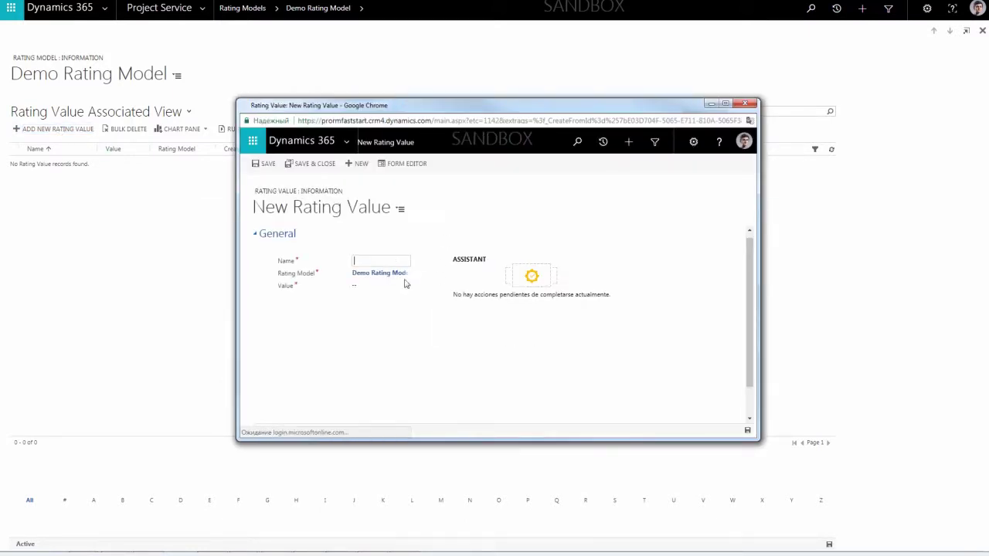
text(Good)
key(Tab)
text(2)
click(310, 164)
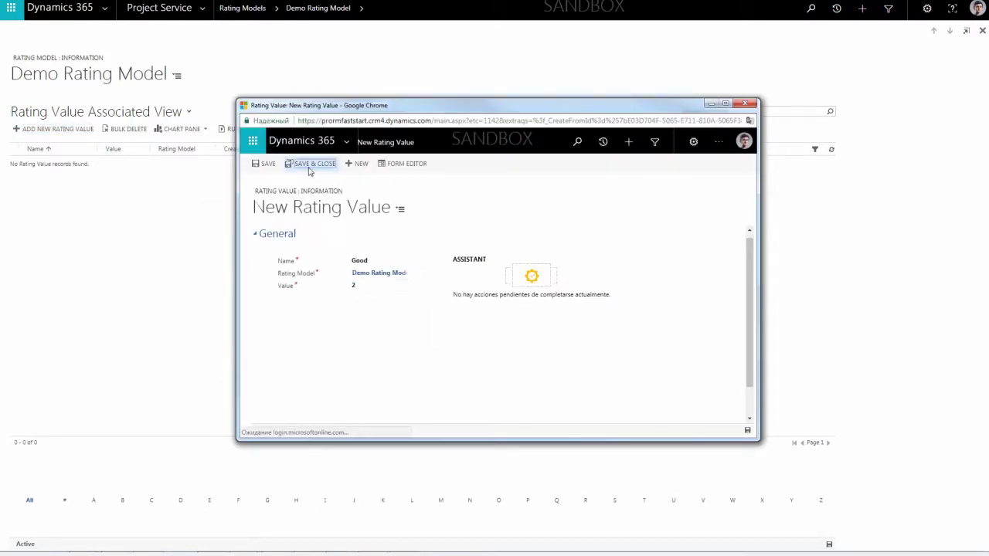
- Add a second rating value named Average with value 1
click(66, 129)
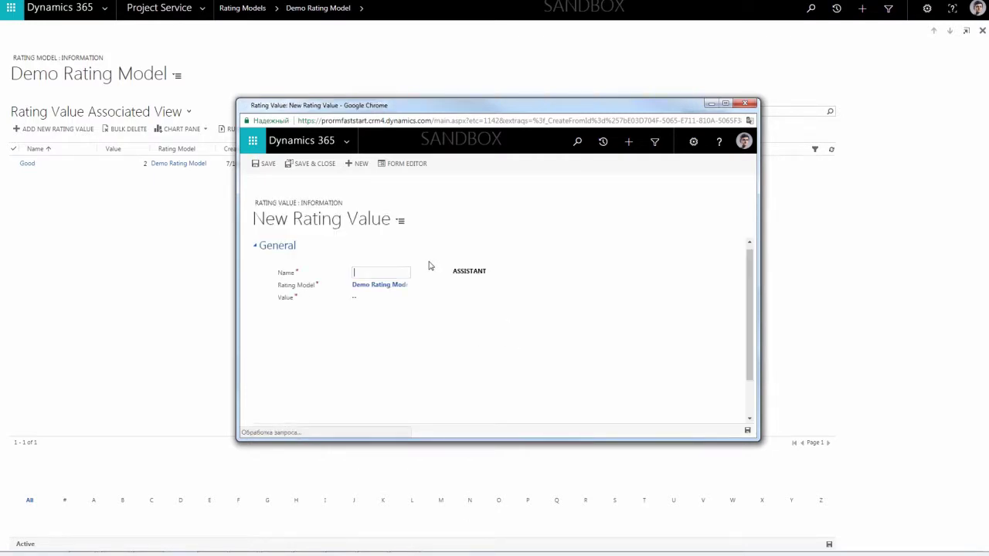
click(398, 260)
text(Average)
key(Tab)
key(Tab)
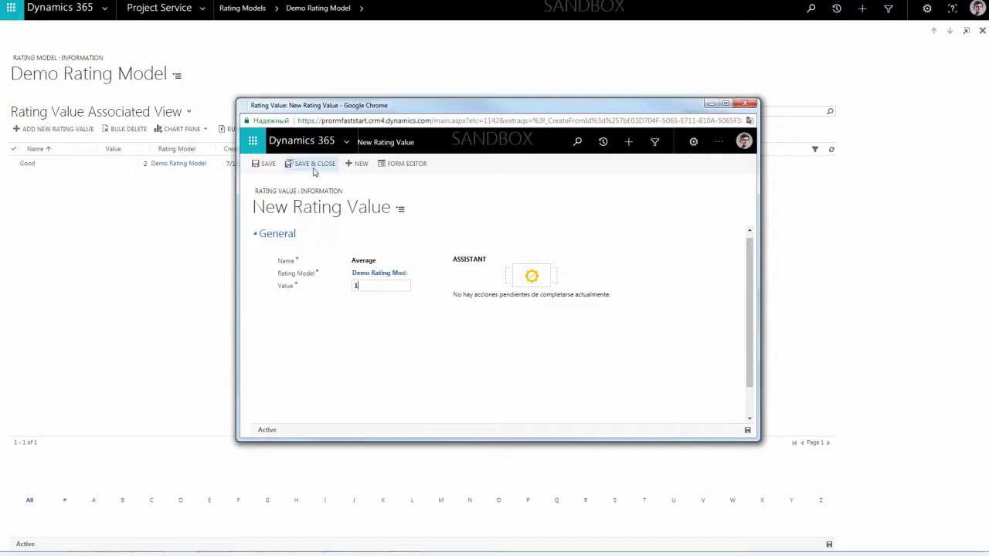
click(312, 164)
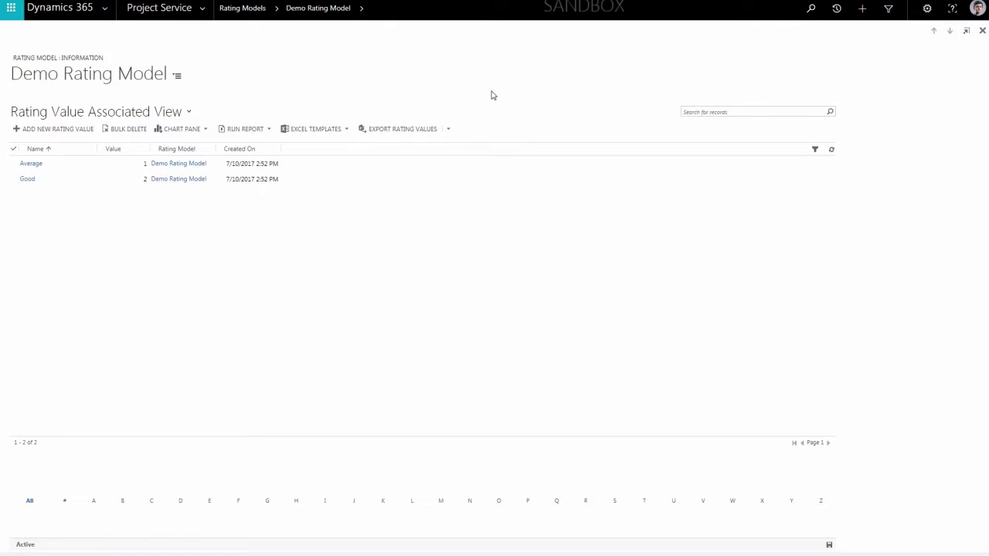
- Create the characteristic Demo Characteristic with type Skill and save it
click(205, 8)
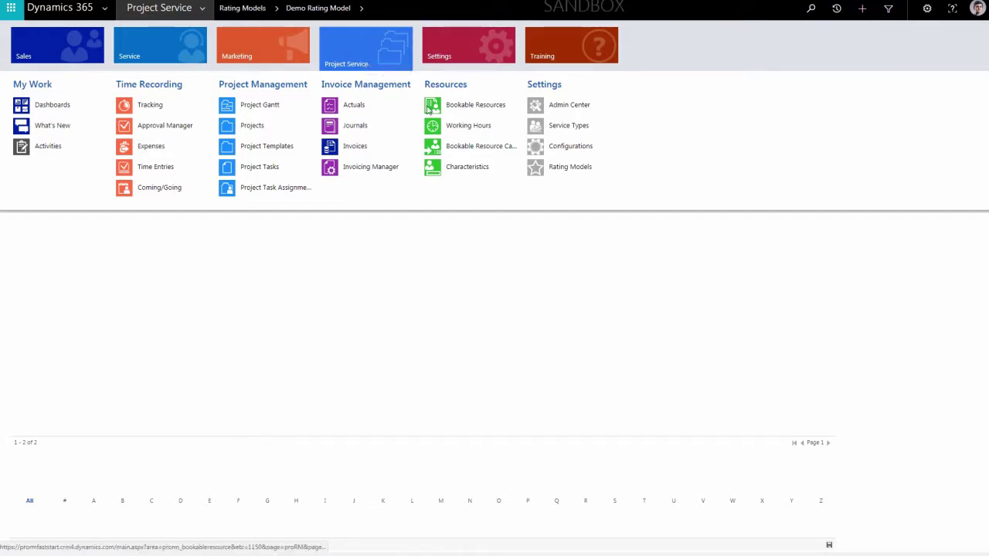
click(453, 170)
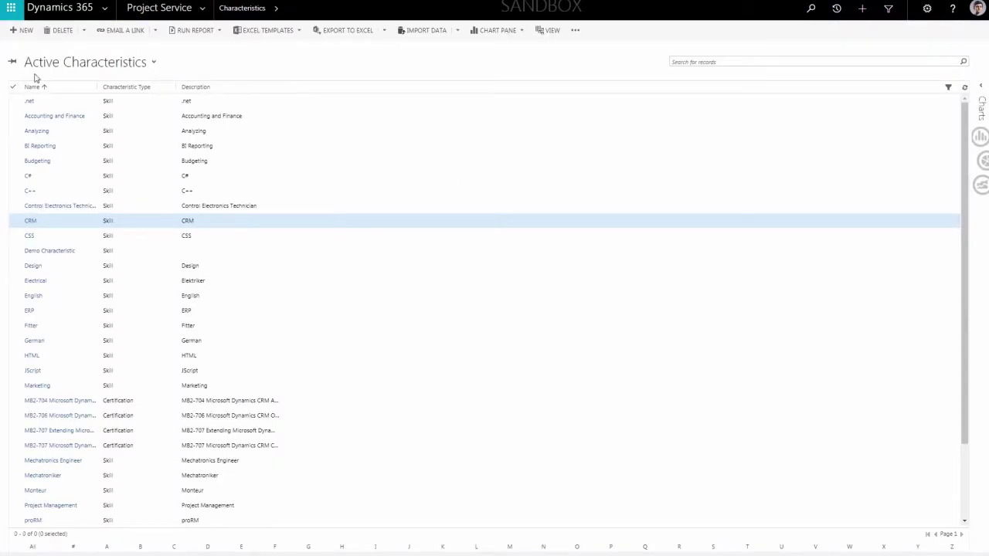
click(23, 31)
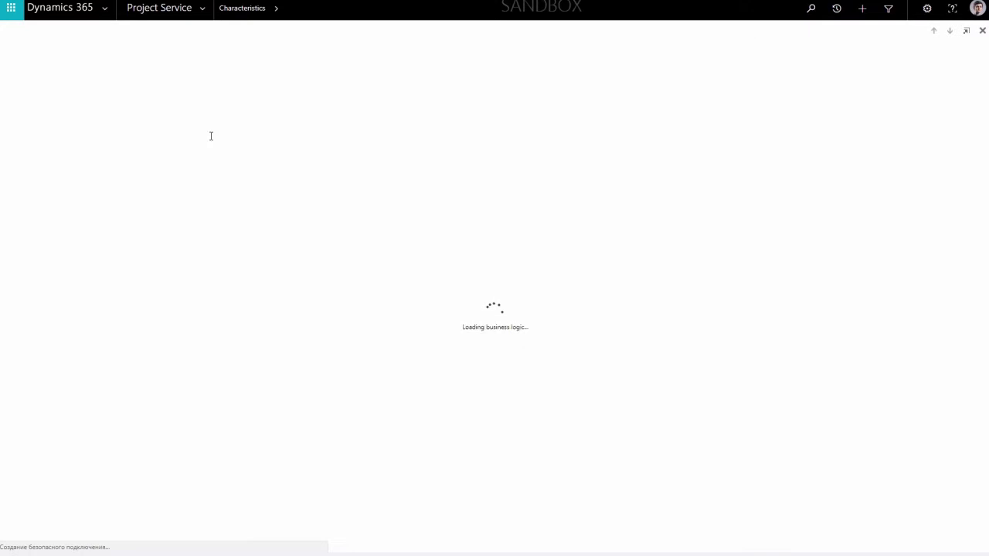
text(Dem)
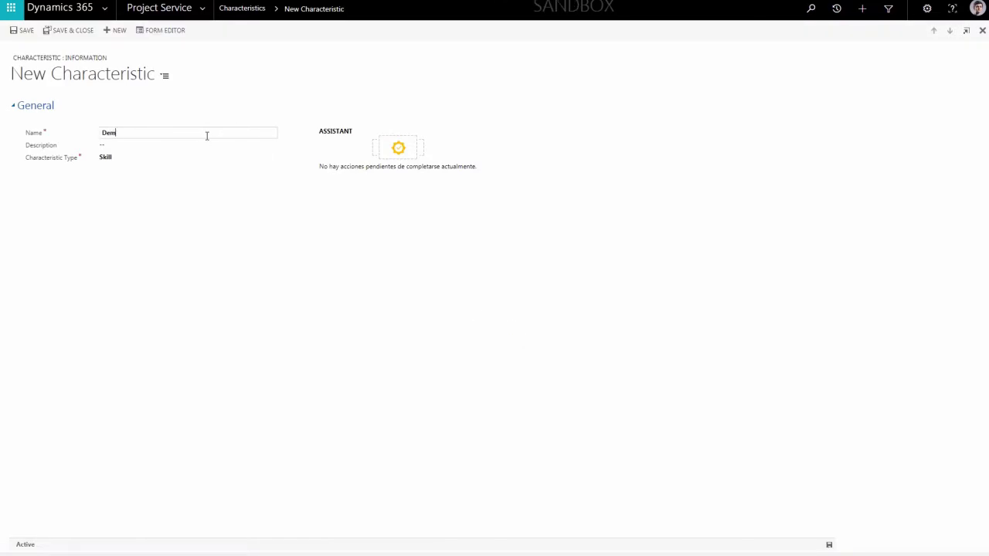
text(o Characteristic)
key(Tab)
click(140, 158)
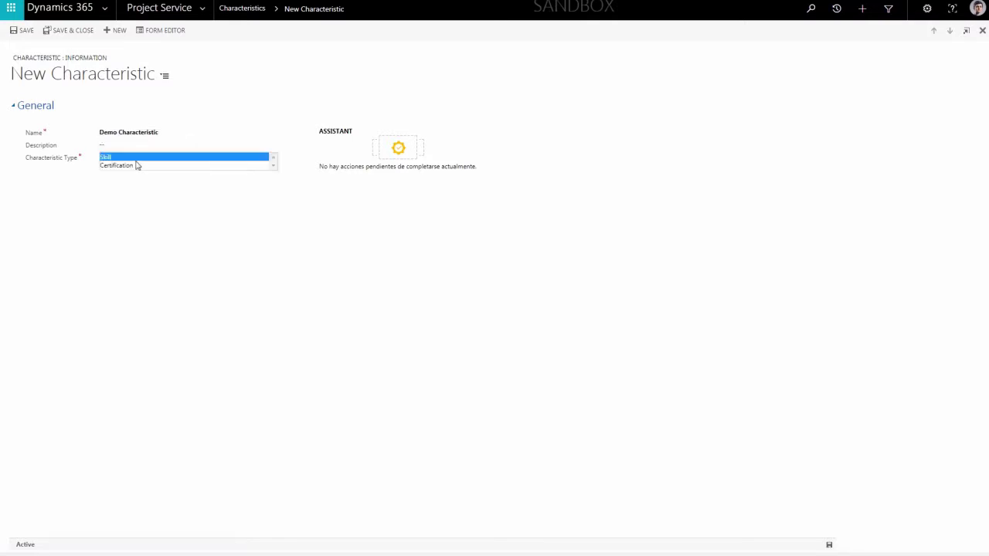
click(130, 159)
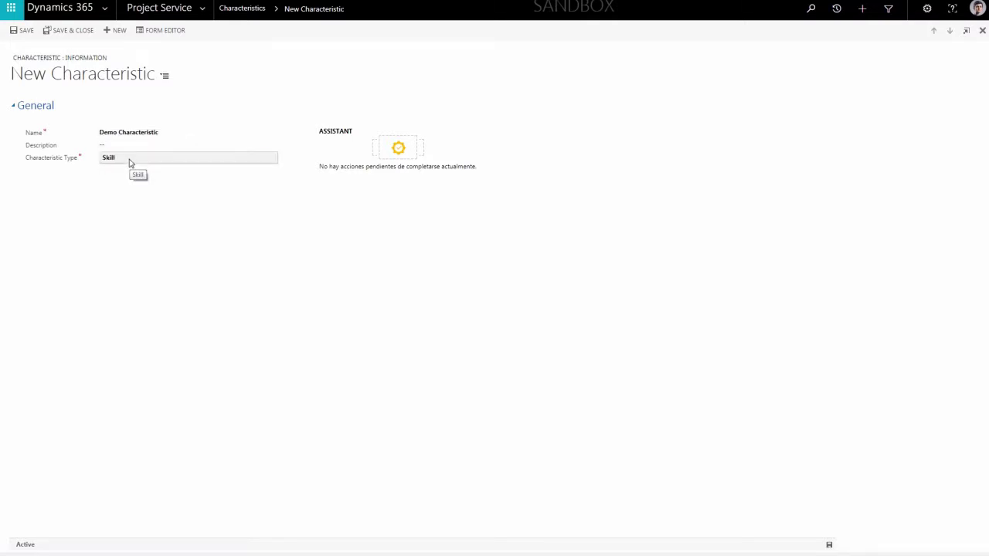
click(27, 32)
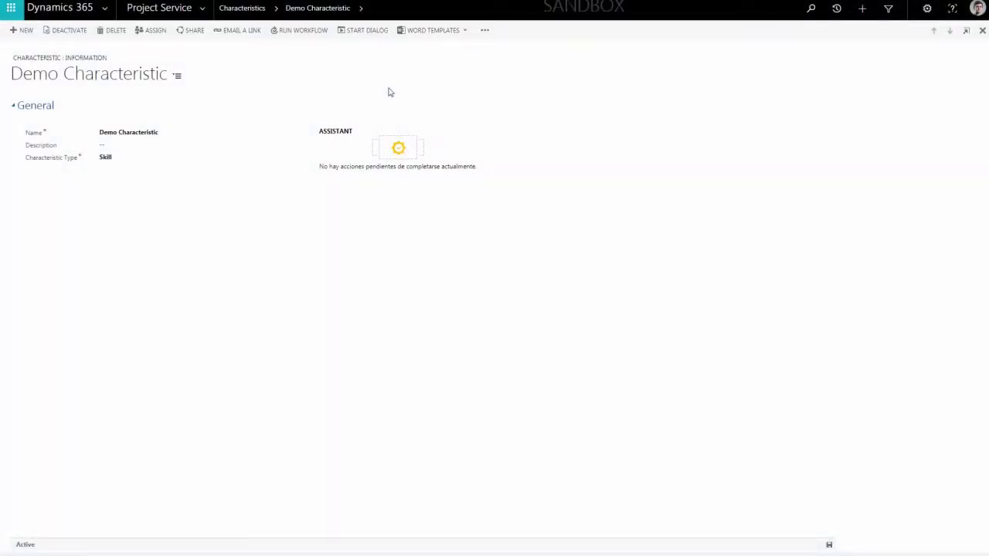
click(201, 10)
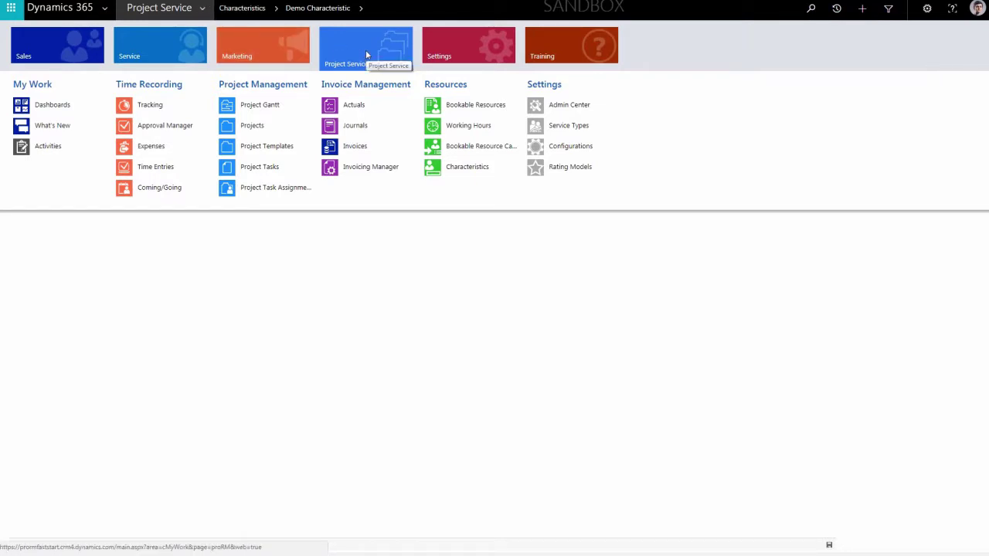
- Create and save a bookable resource category named Demo Category, leaving the description empty
click(463, 147)
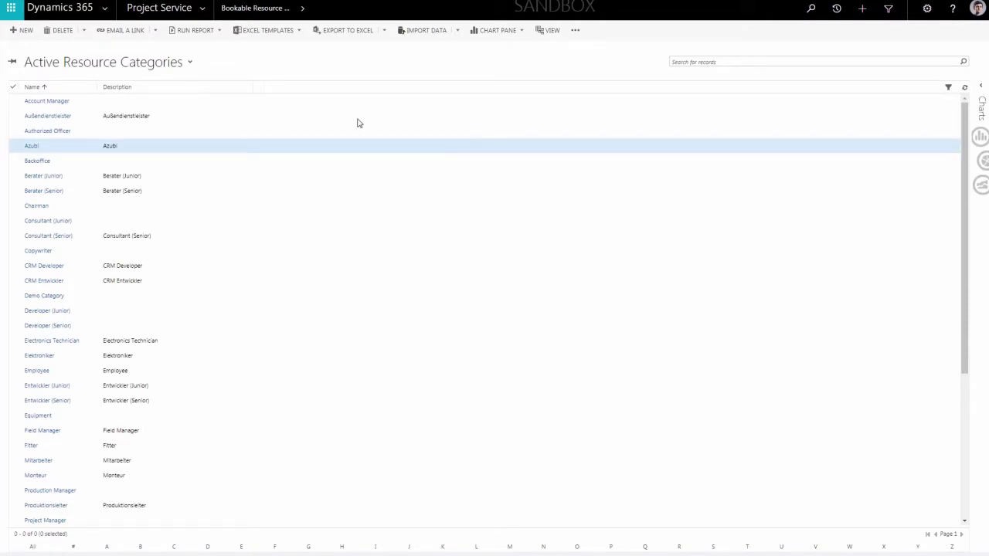
click(24, 31)
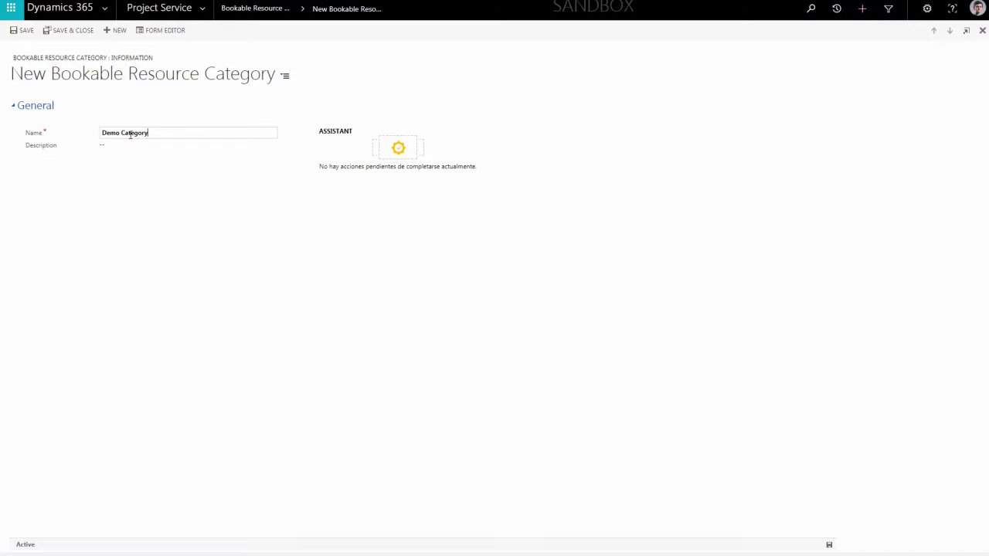
click(126, 146)
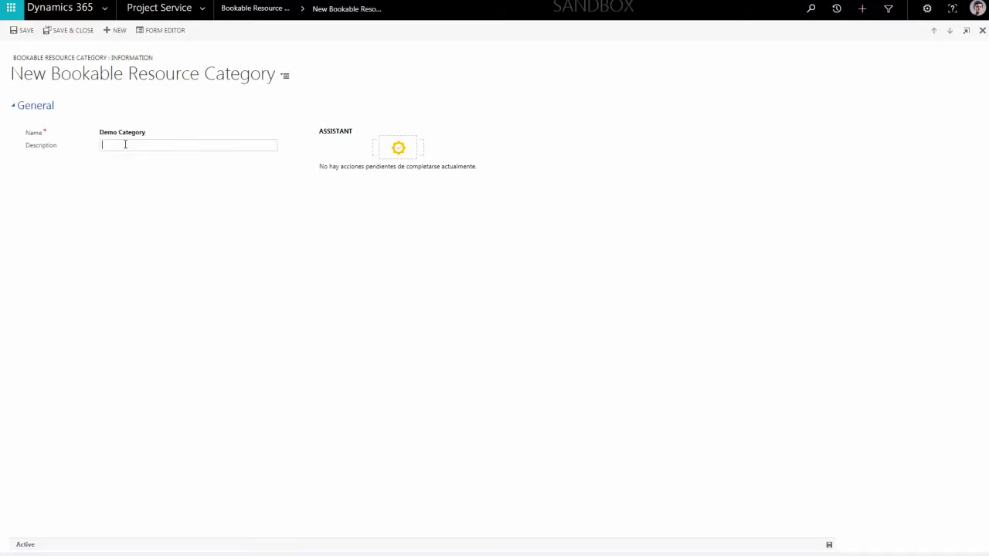
click(24, 31)
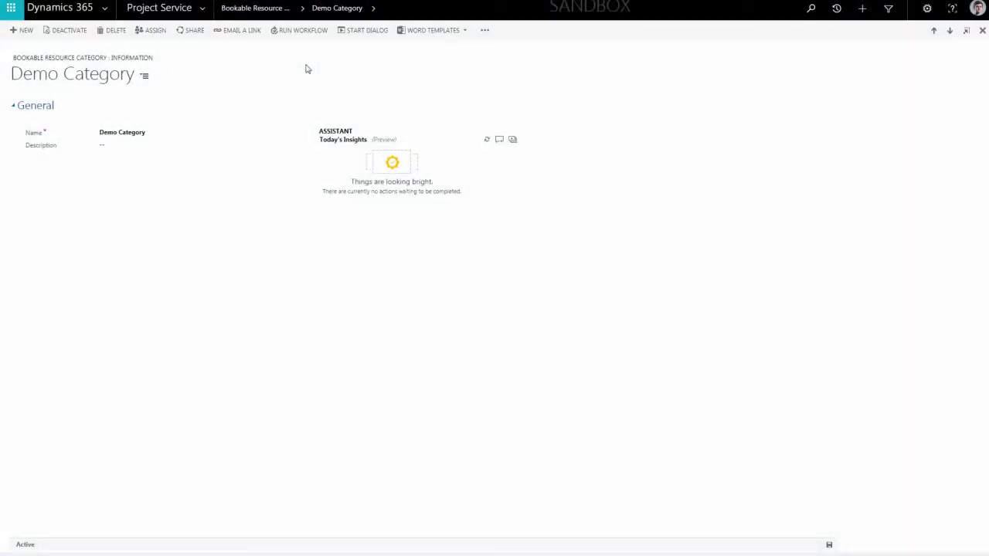
- Start a new Working Hours record named Demo Working Hours, leaving the dates empty
click(204, 9)
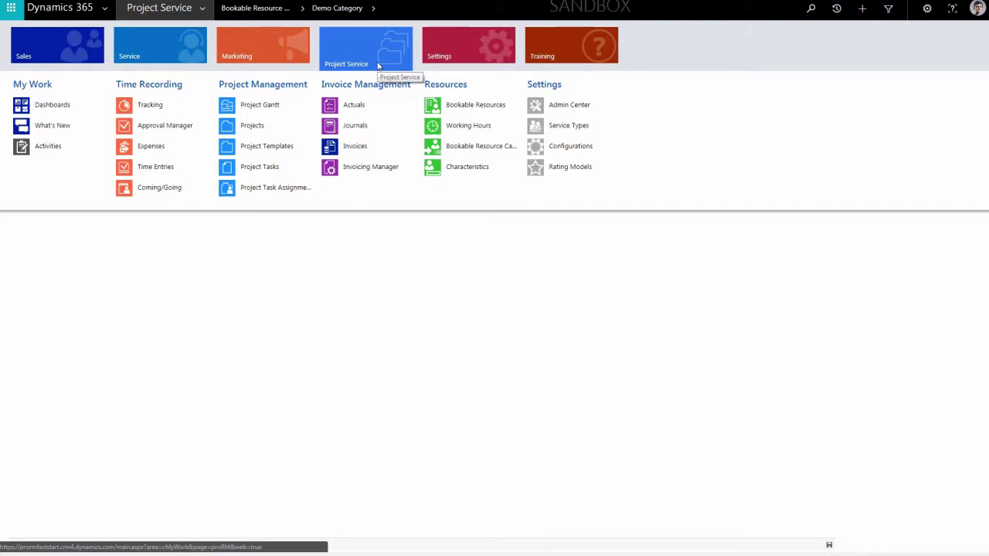
click(458, 126)
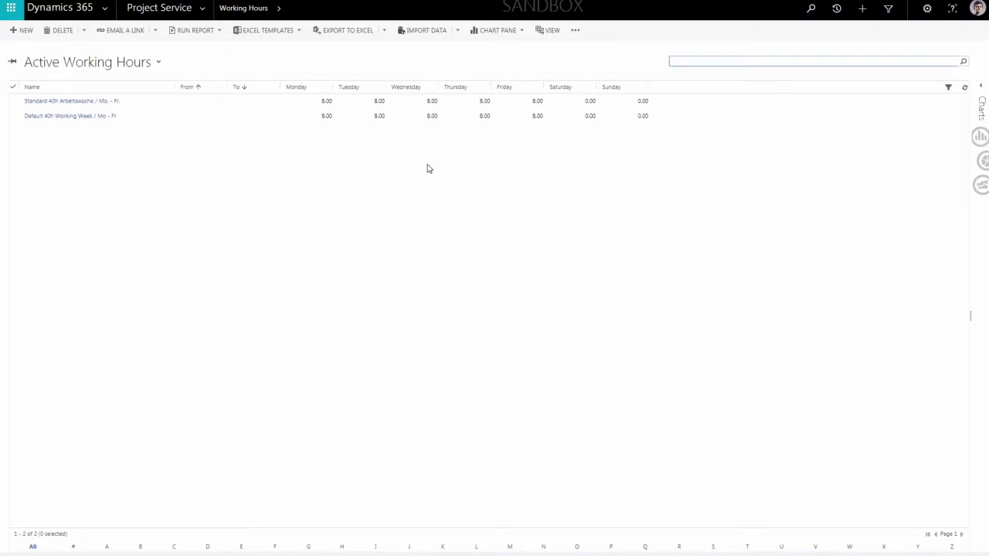
click(24, 31)
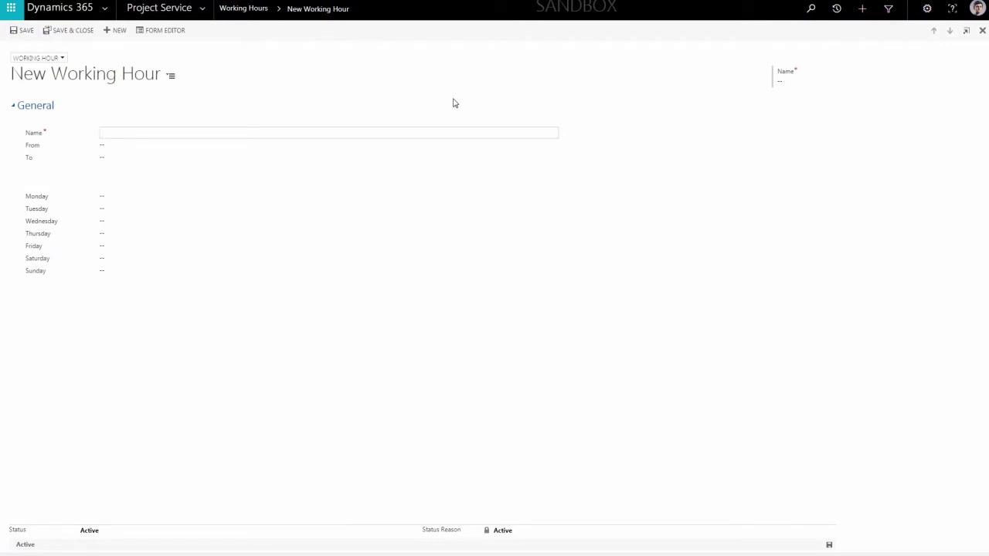
text(Demo Working Hours)
click(196, 145)
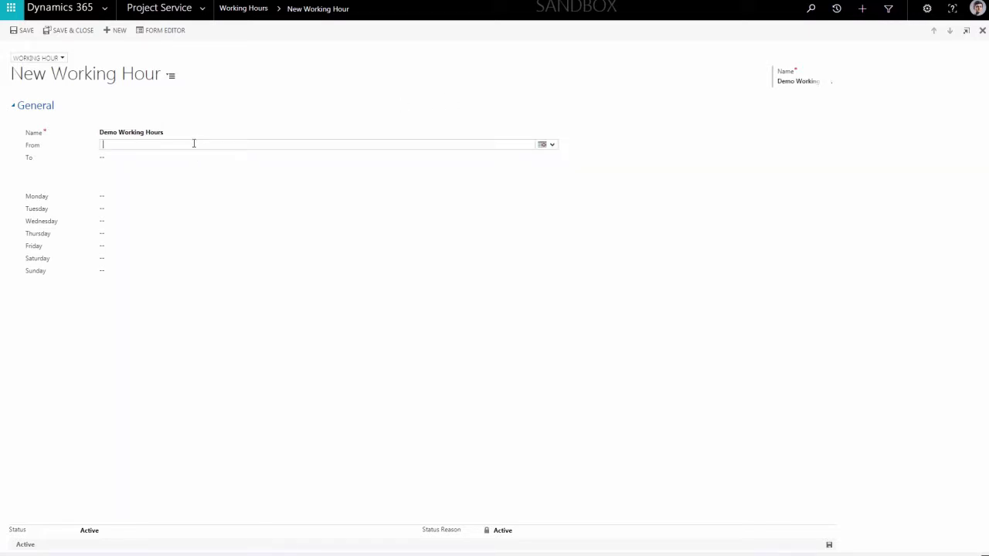
click(190, 157)
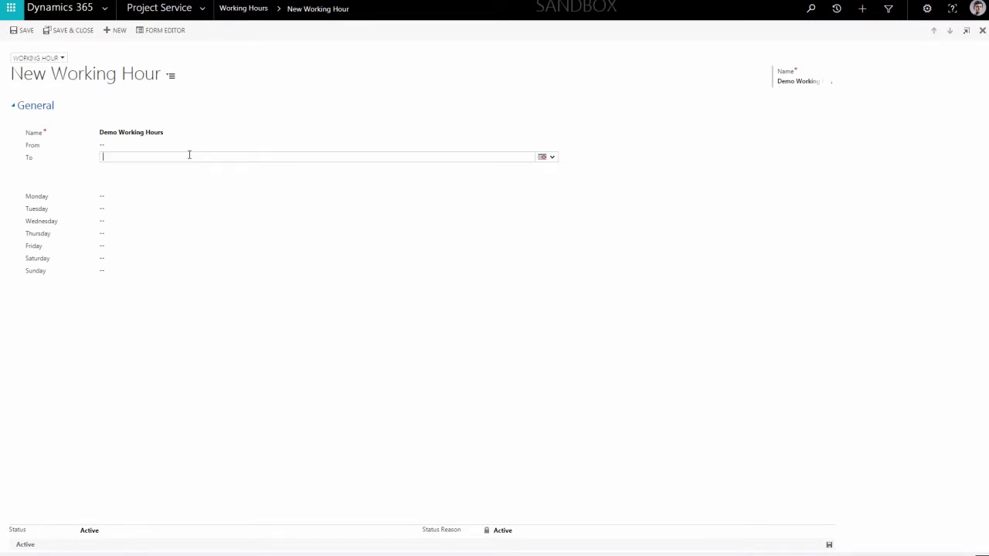
click(179, 183)
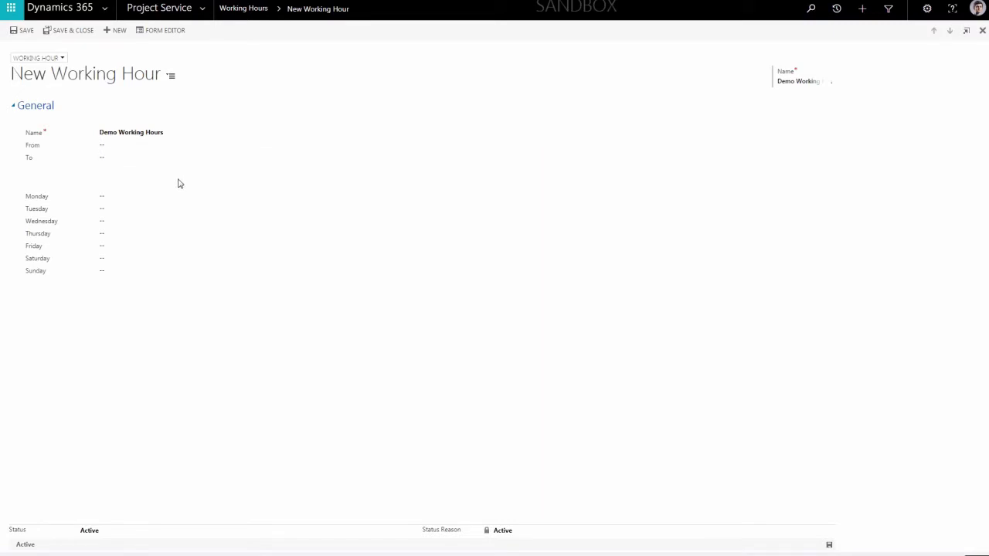
- Enter 8 hours for Monday through Friday, leave weekends blank, and save
click(112, 195)
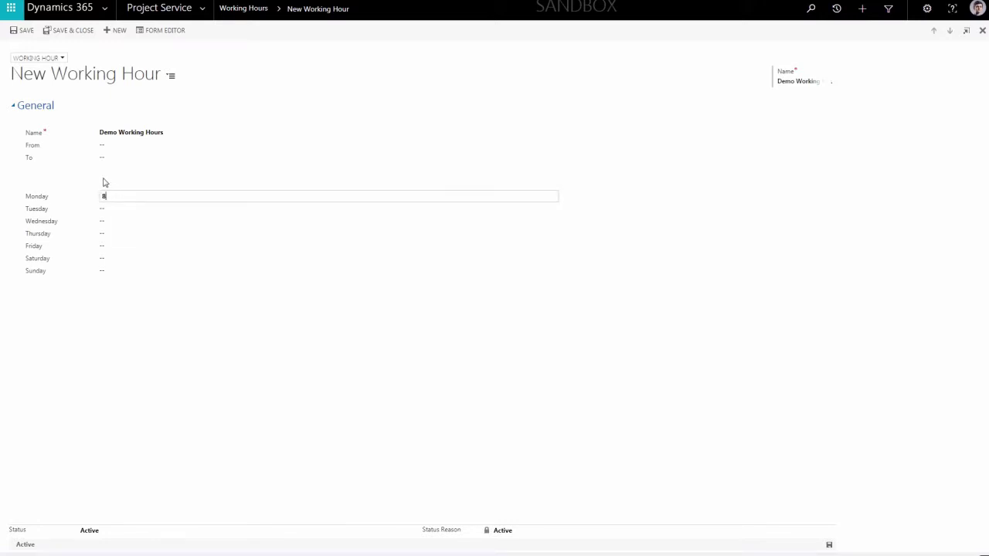
key(Tab)
text(8)
key(Tab)
text(8)
key(Tab)
text(8)
key(Tab)
text(8)
key(Tab)
click(105, 182)
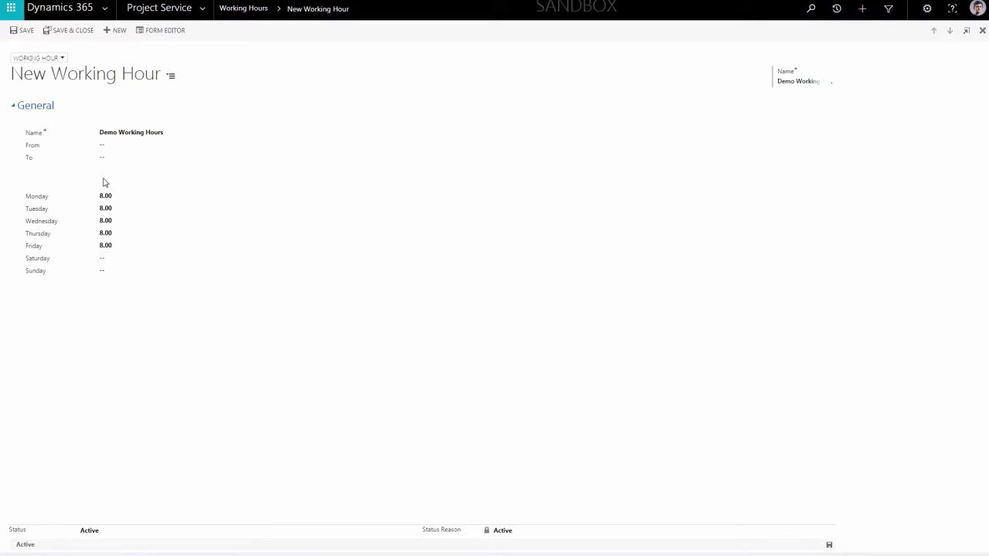
click(15, 30)
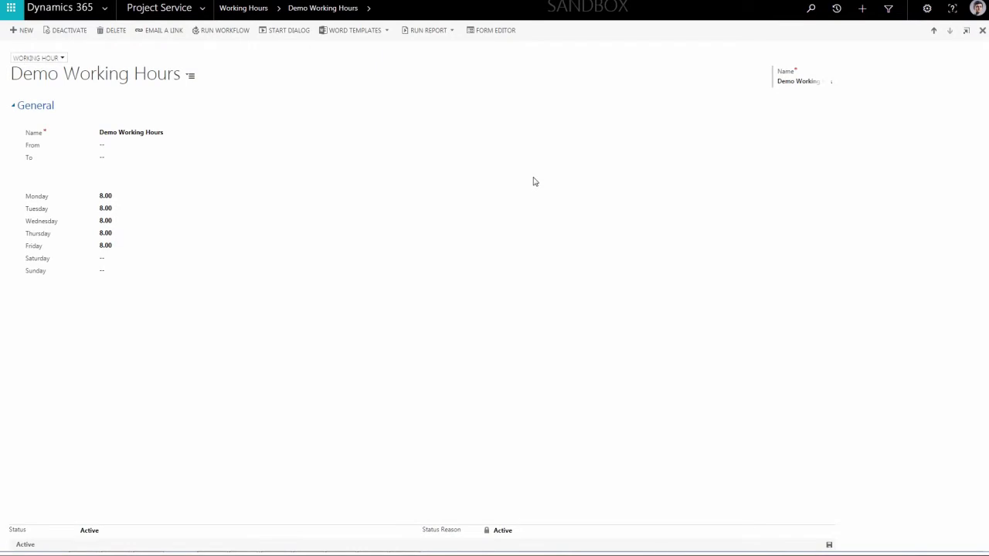
click(203, 9)
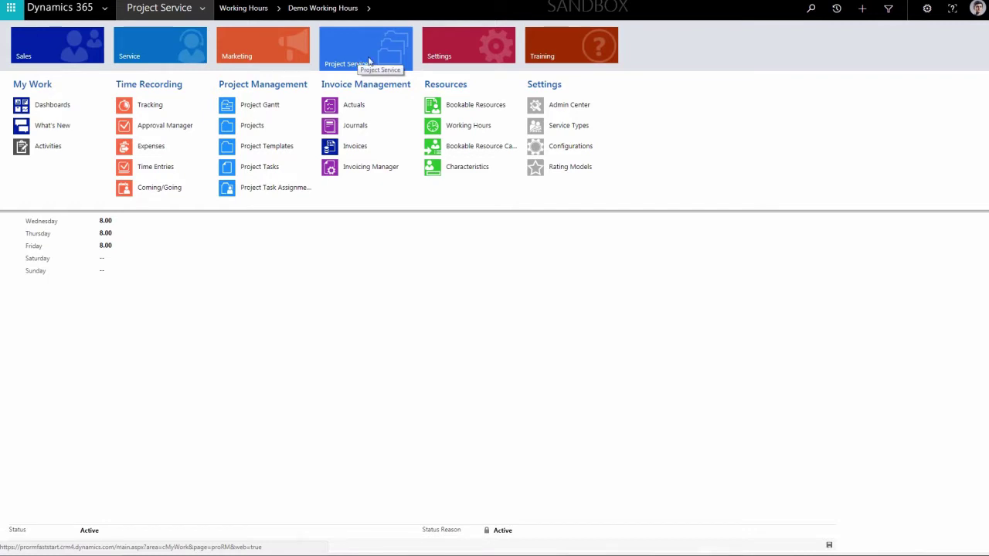
- Create and save a User-type bookable resource linked to the chosen user
click(474, 106)
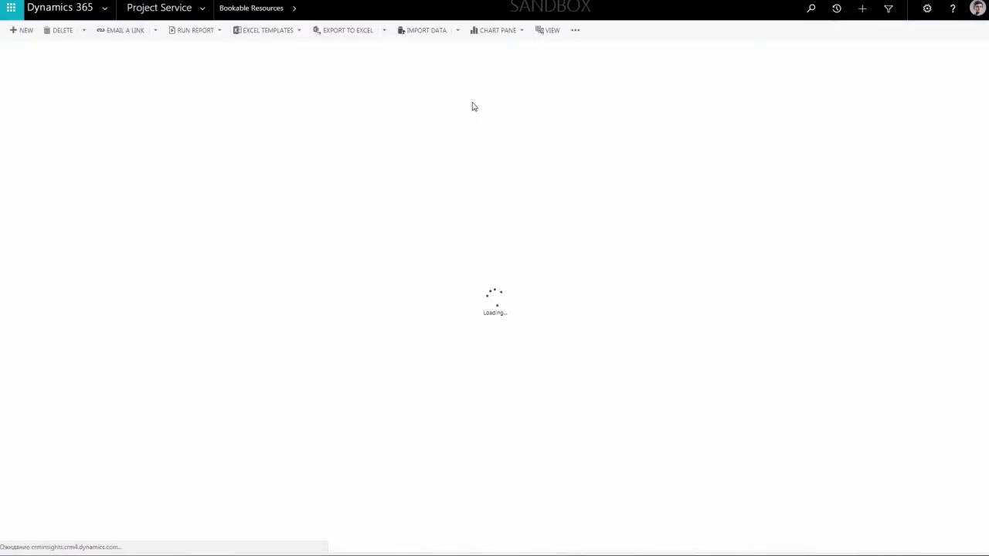
click(25, 32)
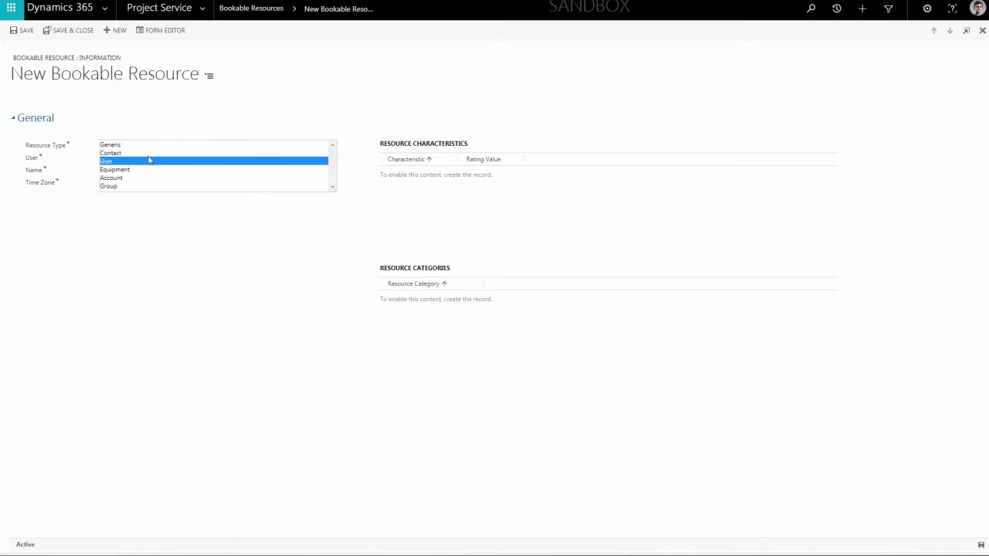
click(108, 160)
click(118, 157)
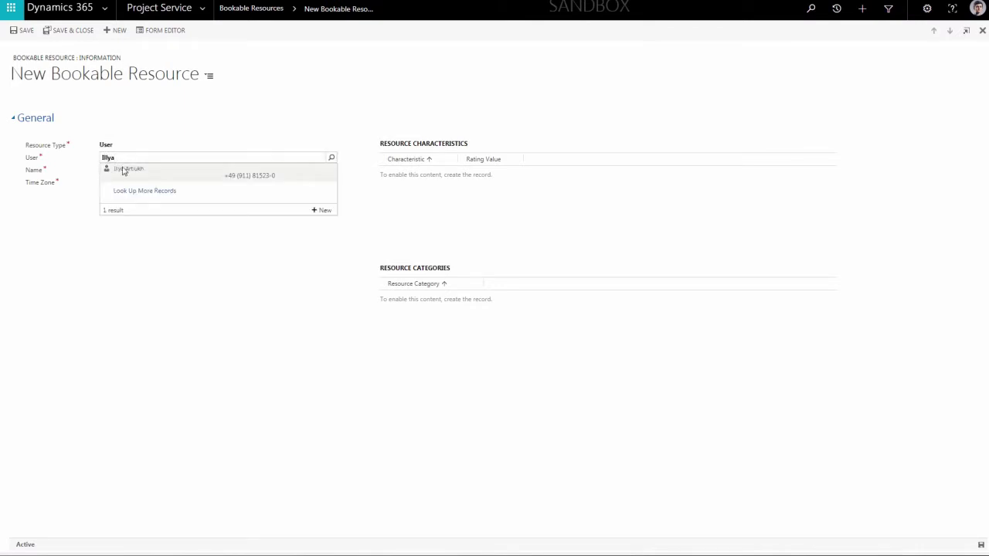
click(121, 167)
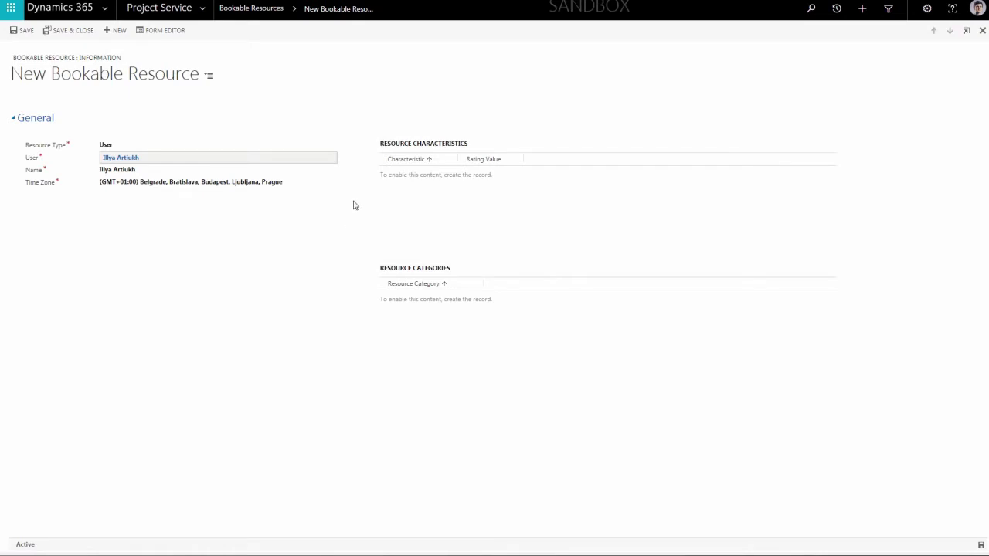
click(357, 174)
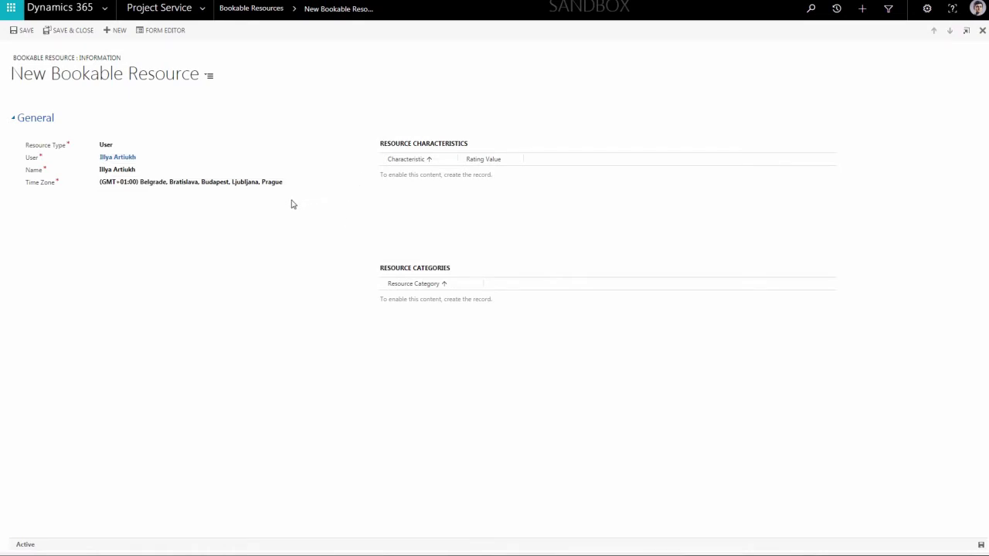
click(23, 32)
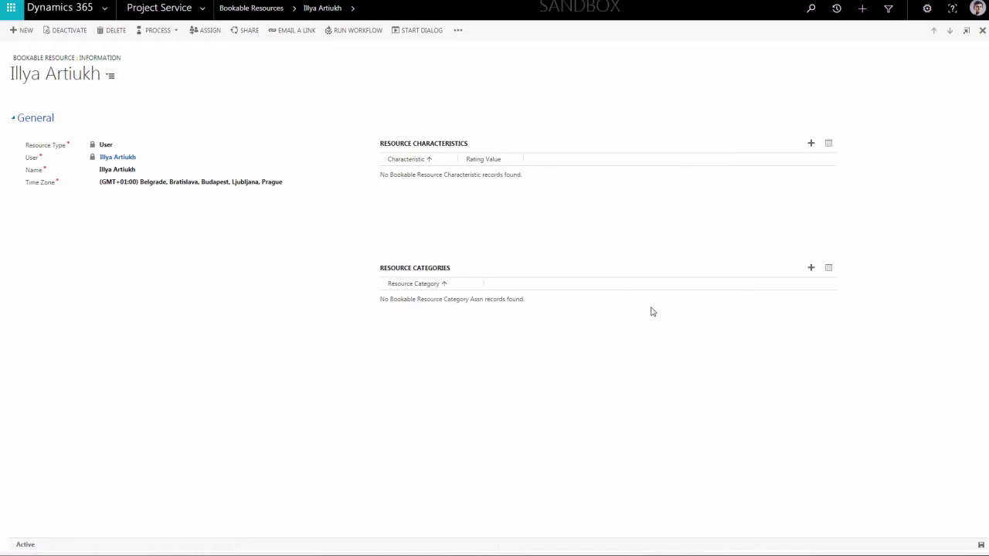
- Assign Demo Category to the resource through the Resource Categories subgrid
click(810, 267)
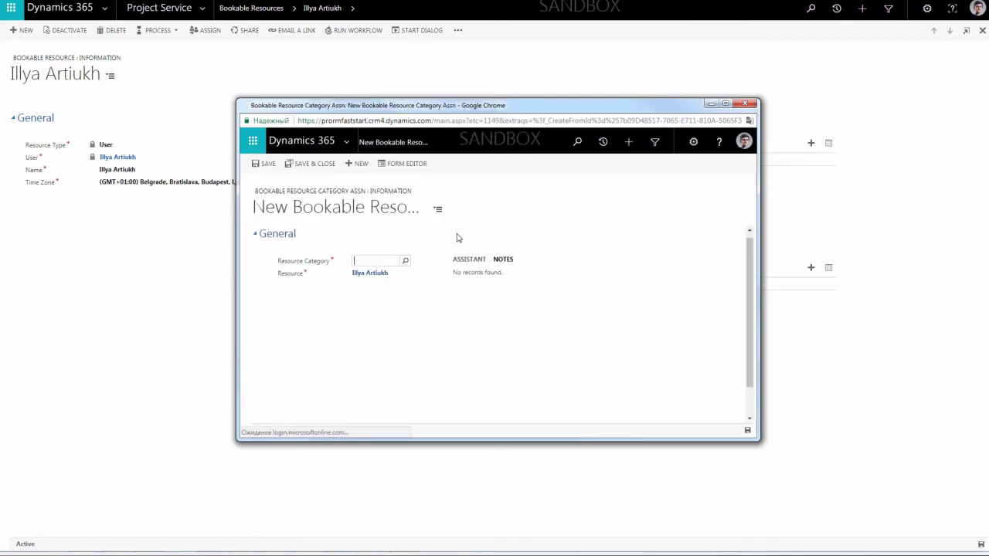
text(Demo)
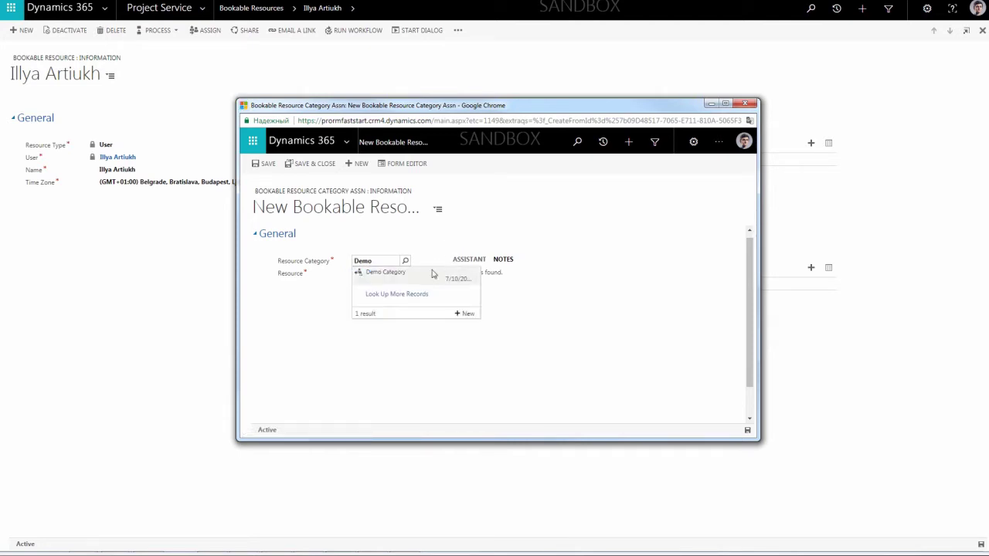
click(385, 273)
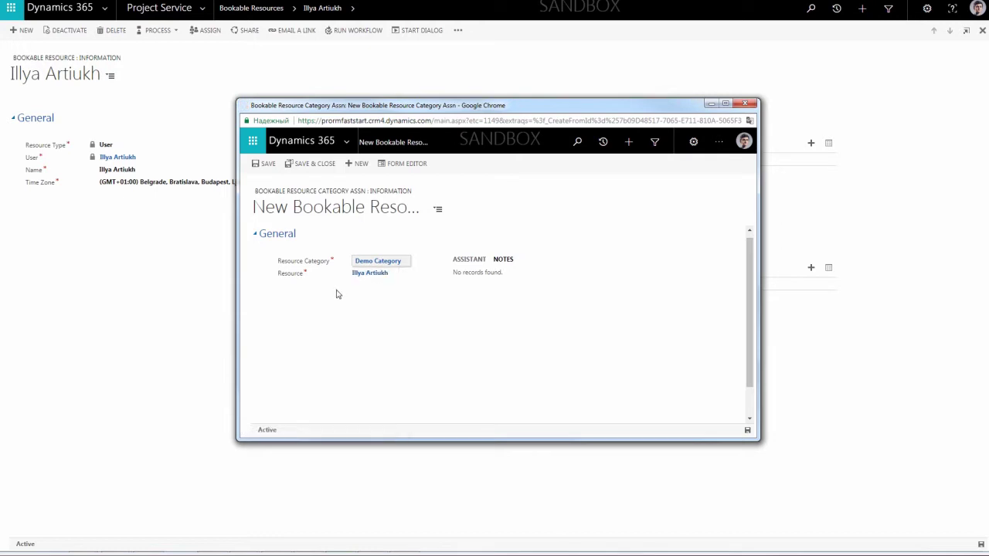
click(306, 167)
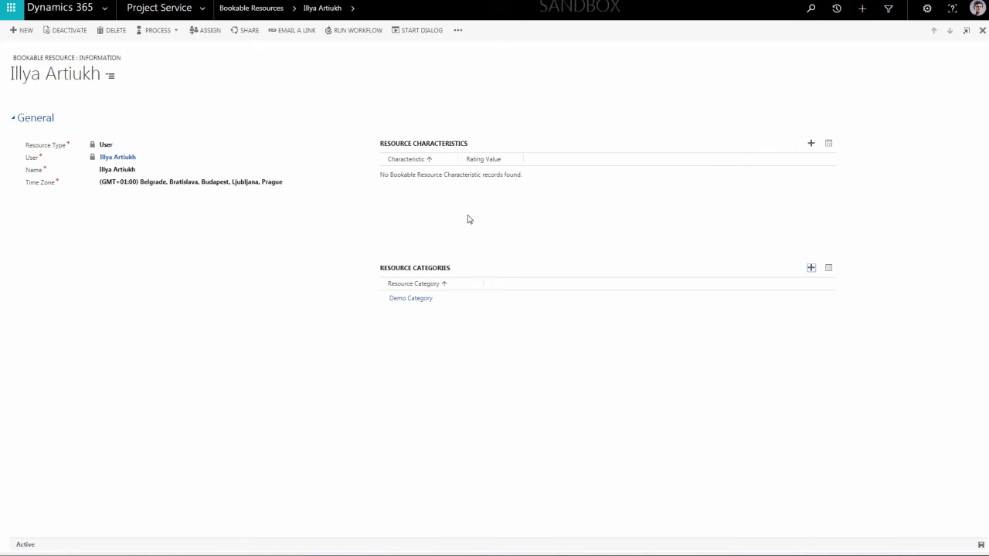
- Add Demo Characteristic with rating value Good to the resource's characteristics
click(810, 144)
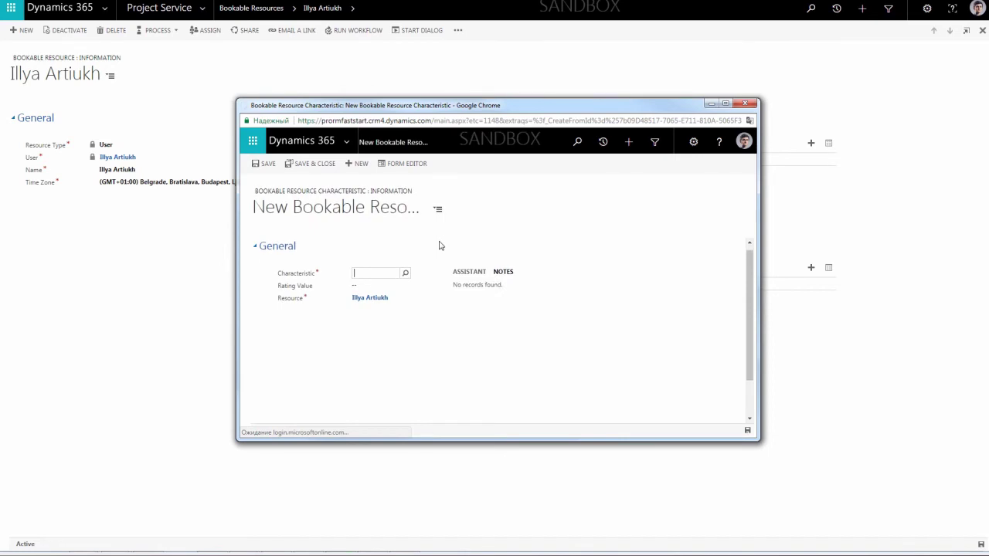
text(Demo)
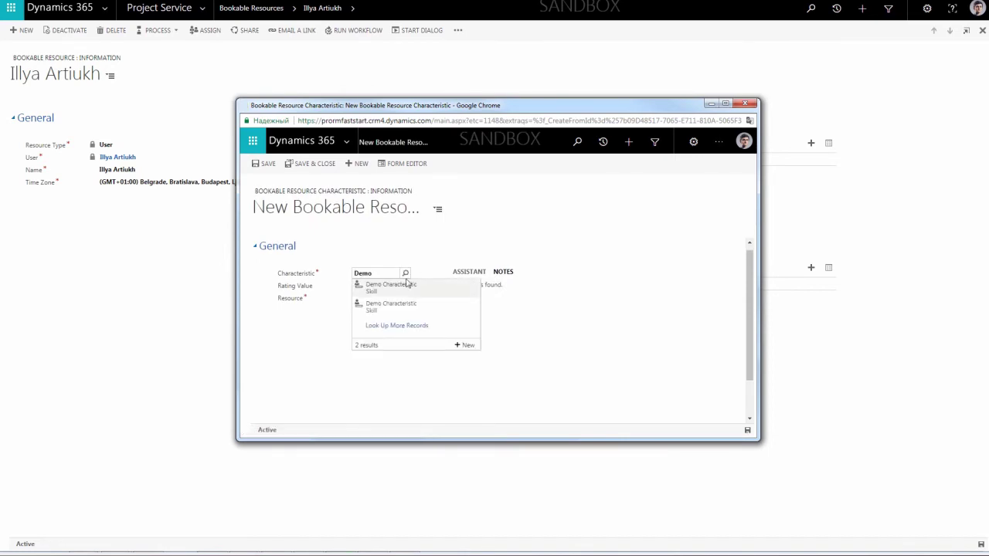
click(403, 288)
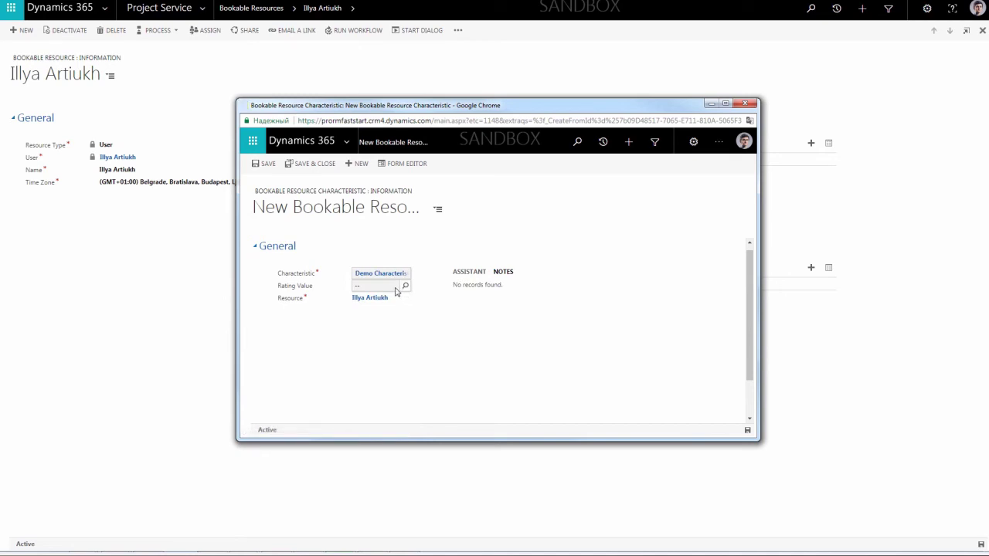
click(406, 287)
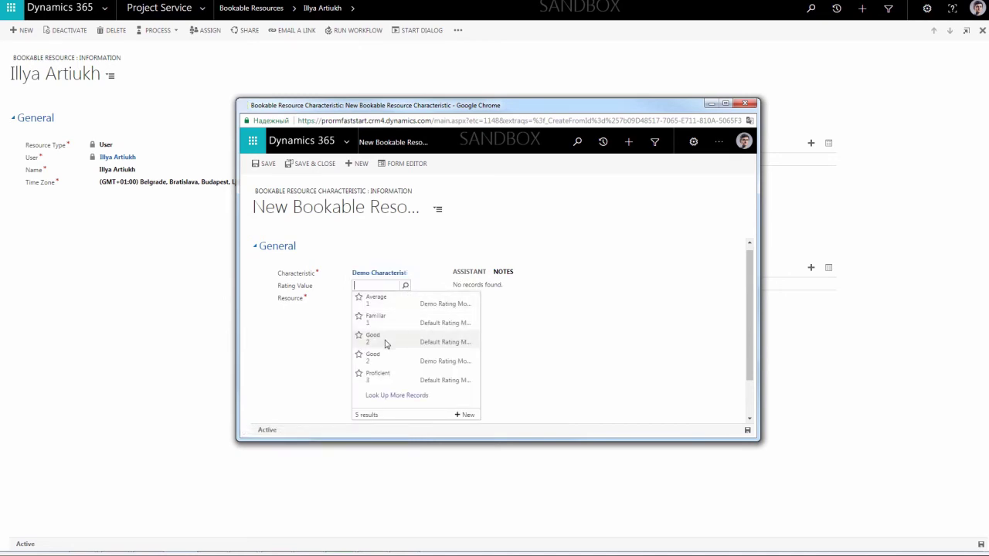
click(382, 361)
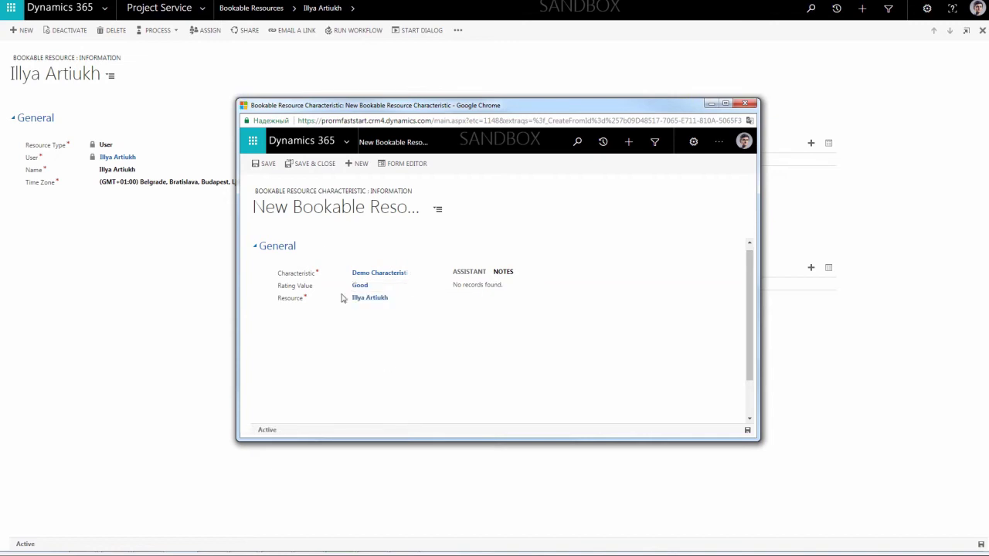
click(309, 164)
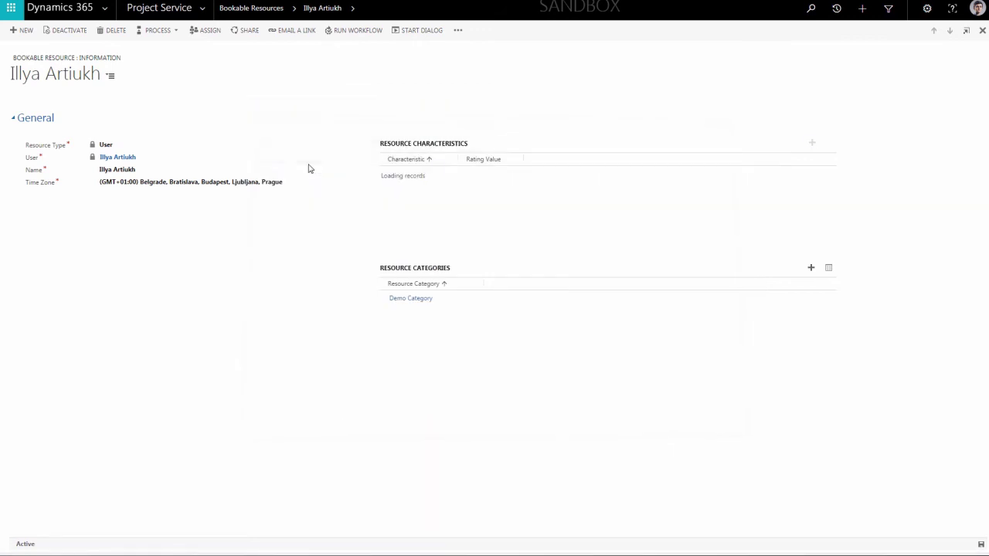